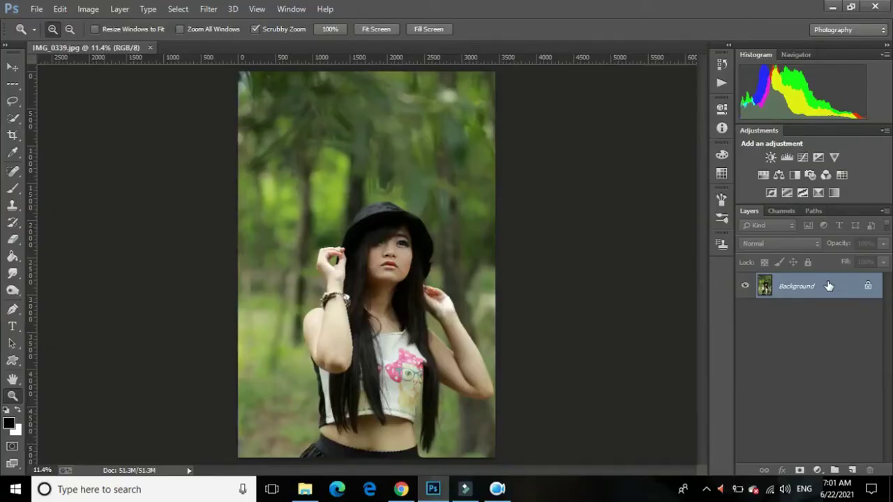
# Duplicate the Background layer to create a Background copy layer above it.
pyautogui.moveTo(828, 286); pyautogui.dragTo(851, 469)
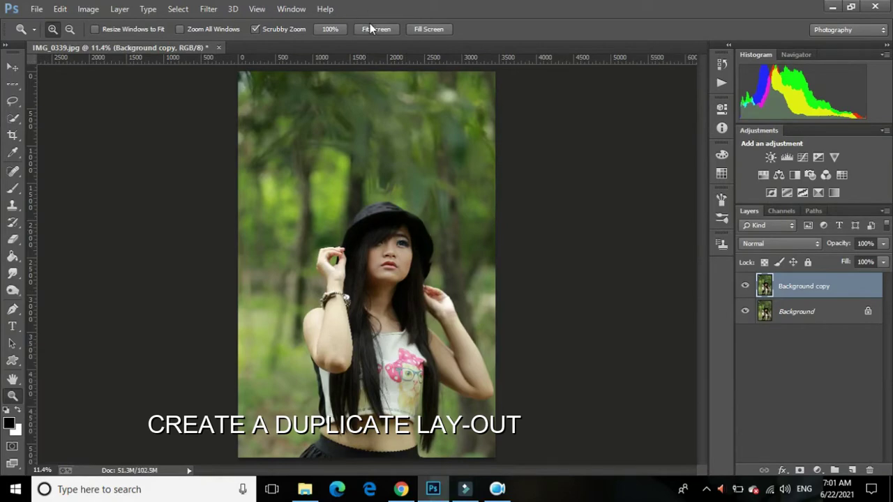
# Apply the Camera Raw Filter to the Background copy layer from the Filter menu.
pyautogui.click(209, 9)
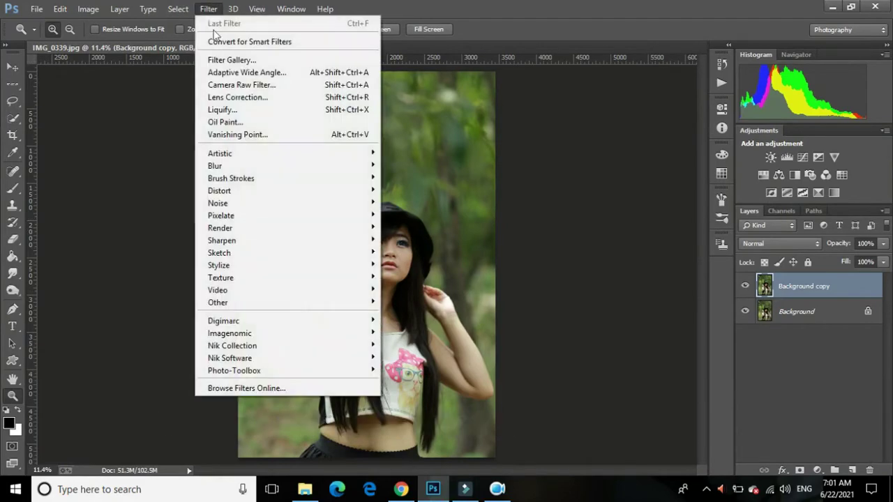
pyautogui.click(238, 85)
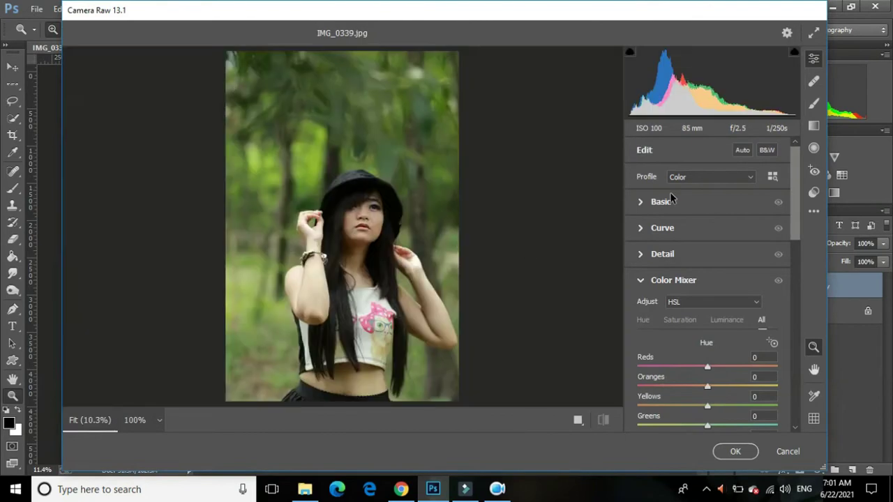
# Raise Exposure slightly and apply Camera Raw's Auto tone correction to the portrait.
pyautogui.moveTo(698, 98)
pyautogui.moveTo(695, 103); pyautogui.dragTo(727, 103)
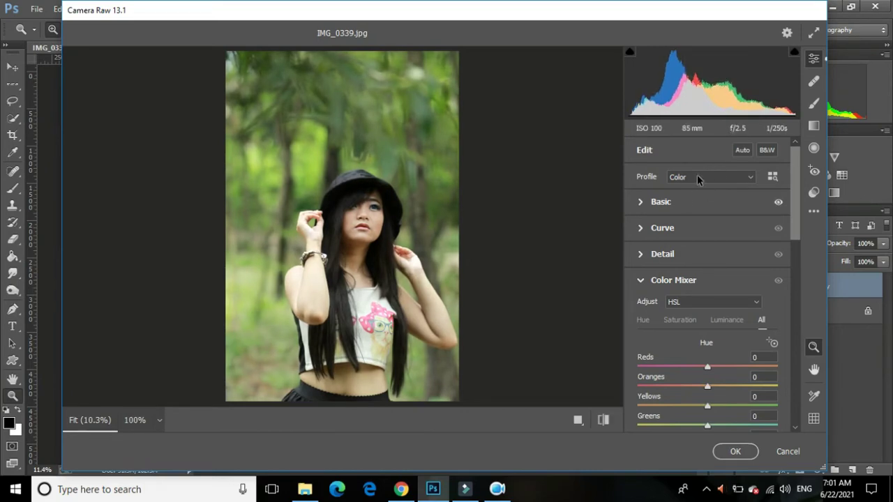
pyautogui.click(742, 150)
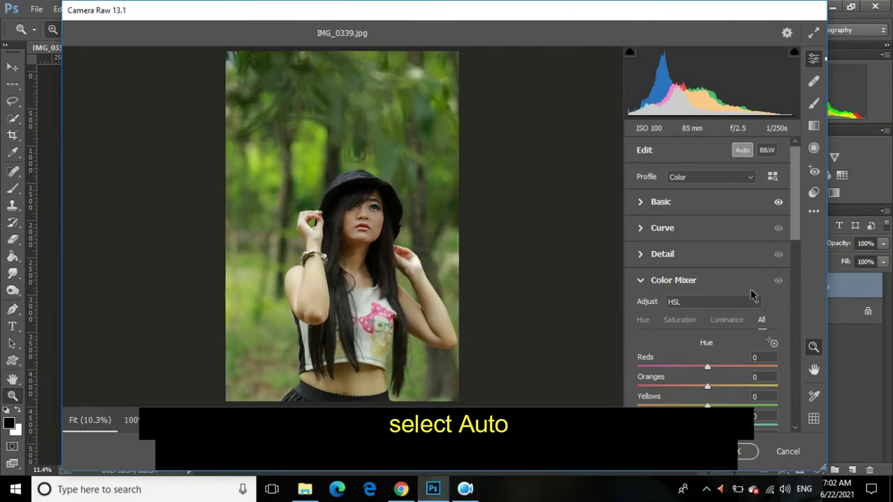
pyautogui.moveTo(794, 227); pyautogui.dragTo(793, 266)
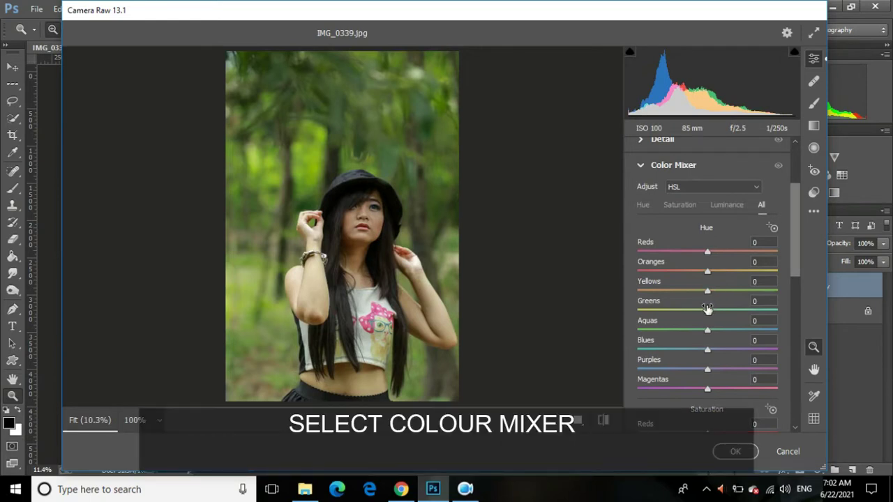
# Shift the Greens hue, set Yellows saturation to -100, and raise greens and blues saturation (+33).
pyautogui.moveTo(707, 309)
pyautogui.mouseDown()
pyautogui.moveTo(738, 310)
pyautogui.moveTo(642, 322)
pyautogui.mouseUp()
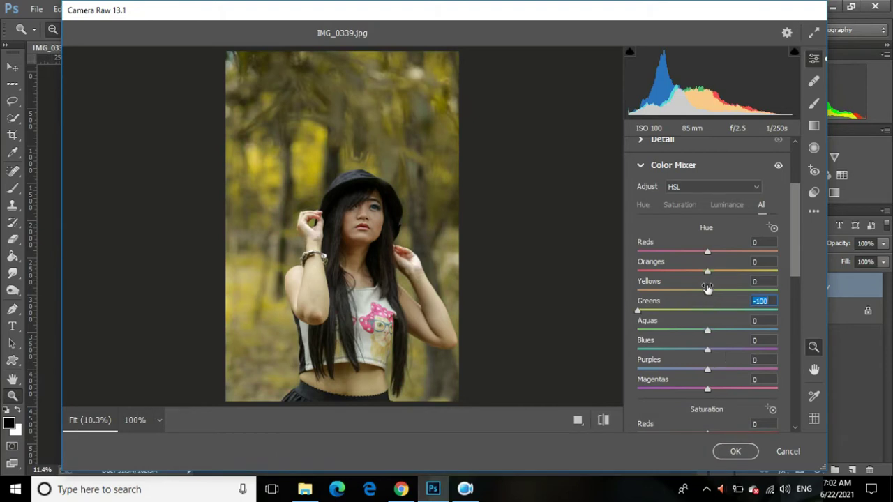
pyautogui.moveTo(707, 290); pyautogui.dragTo(617, 304)
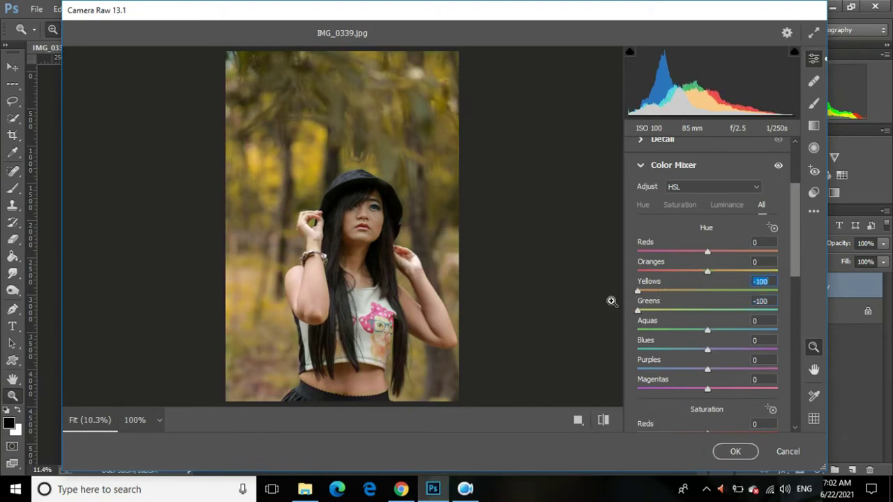
pyautogui.click(707, 292)
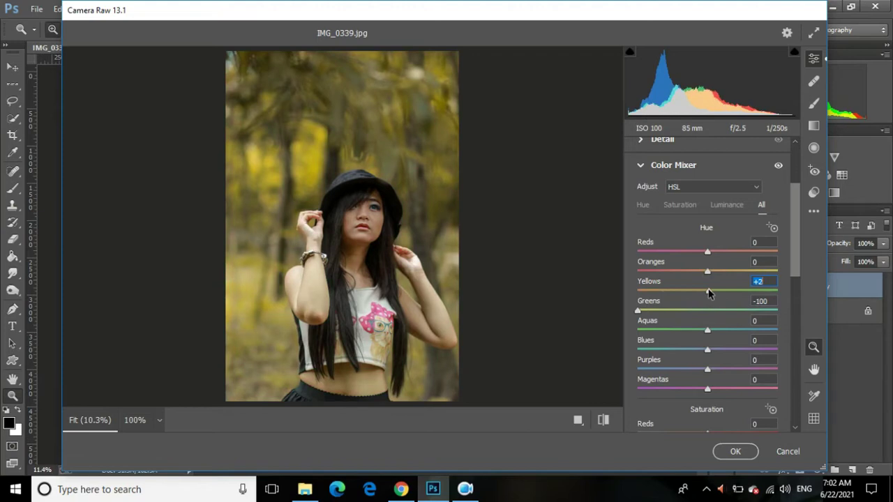
pyautogui.click(795, 312)
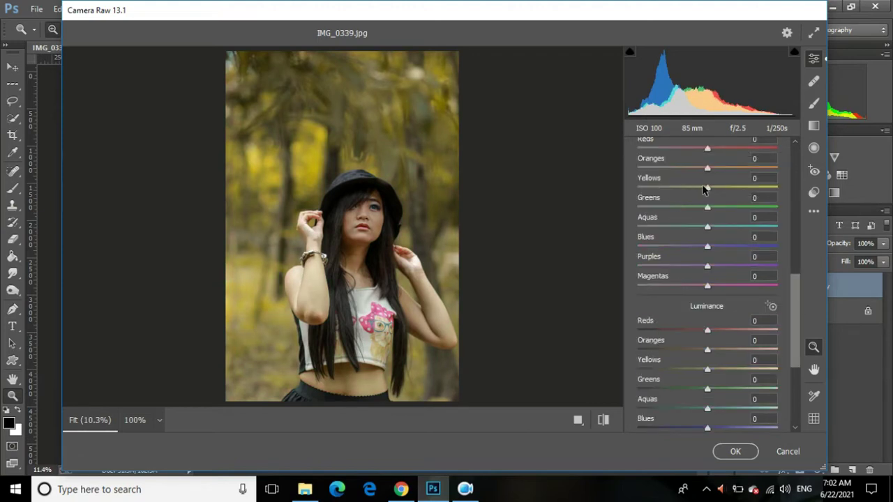
pyautogui.moveTo(707, 187); pyautogui.dragTo(613, 185)
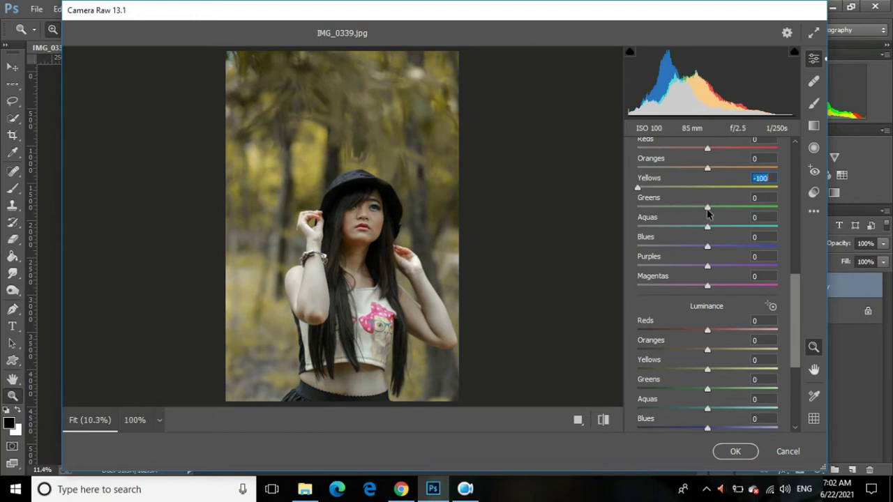
pyautogui.moveTo(708, 207)
pyautogui.mouseDown()
pyautogui.moveTo(757, 208)
pyautogui.moveTo(749, 228)
pyautogui.mouseUp()
pyautogui.click(730, 248)
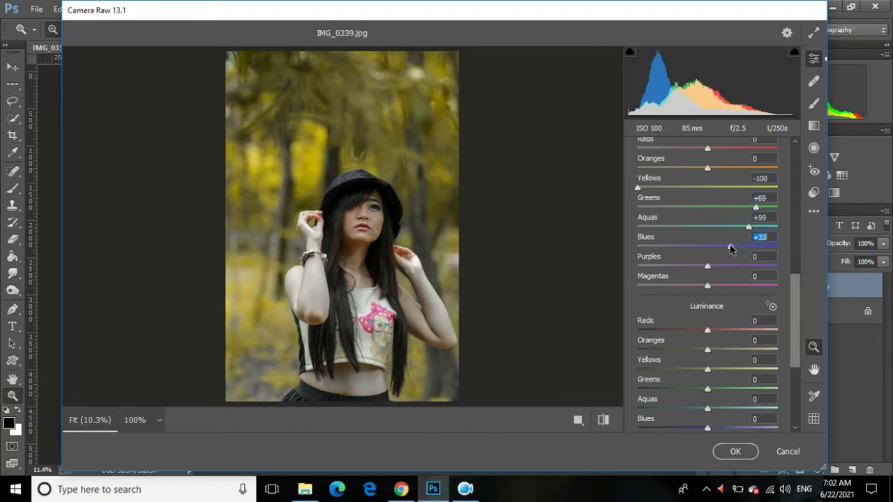
# Set the Greens hue to -100, keep Yellows hue near neutral, and brighten yellows and greens luminance.
pyautogui.scroll(4, 760, 230)
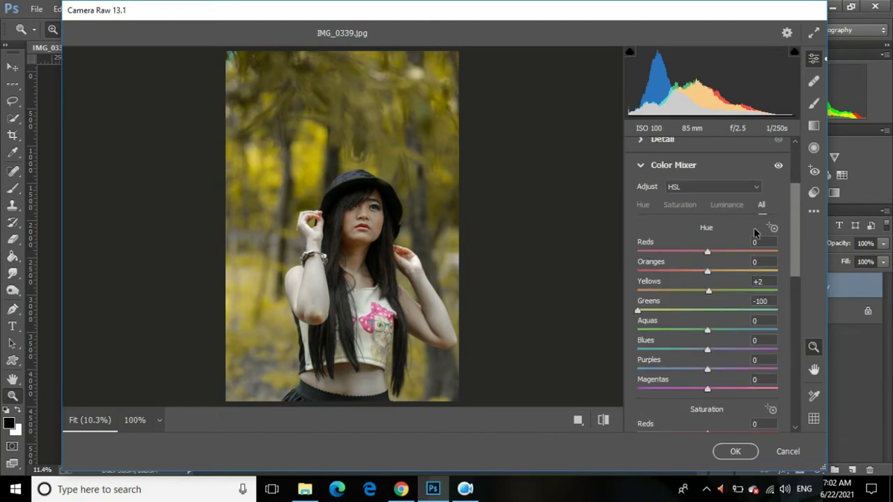
pyautogui.moveTo(722, 311)
pyautogui.mouseDown()
pyautogui.moveTo(650, 338)
pyautogui.moveTo(626, 333)
pyautogui.mouseUp()
pyautogui.click(709, 292)
pyautogui.moveTo(687, 299); pyautogui.dragTo(615, 307)
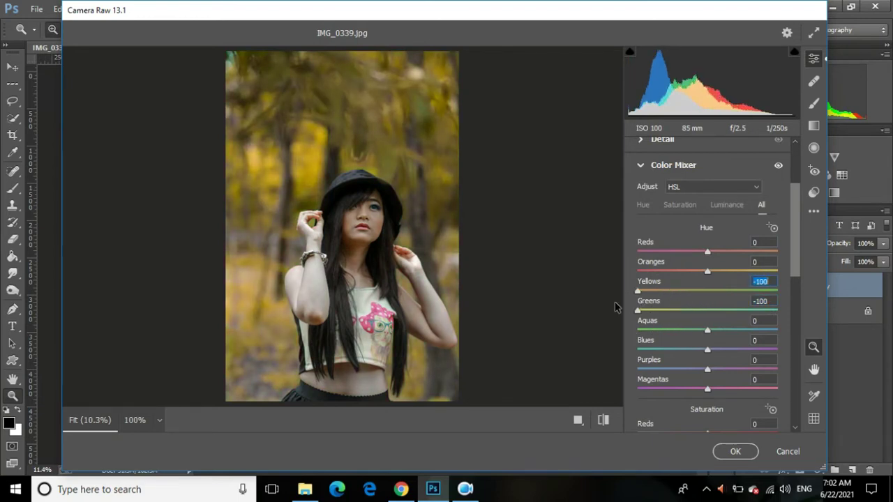
pyautogui.moveTo(674, 294); pyautogui.dragTo(704, 296)
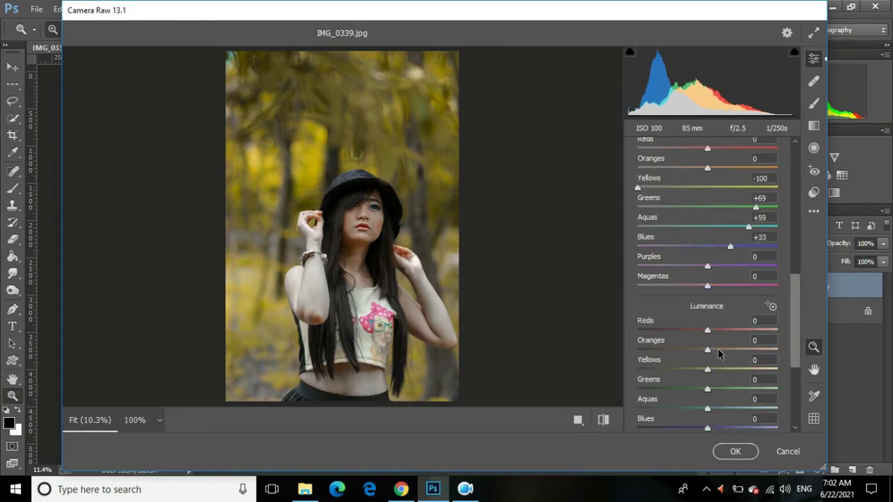
pyautogui.moveTo(707, 369)
pyautogui.mouseDown()
pyautogui.moveTo(716, 393)
pyautogui.moveTo(704, 409)
pyautogui.moveTo(717, 429)
pyautogui.mouseUp()
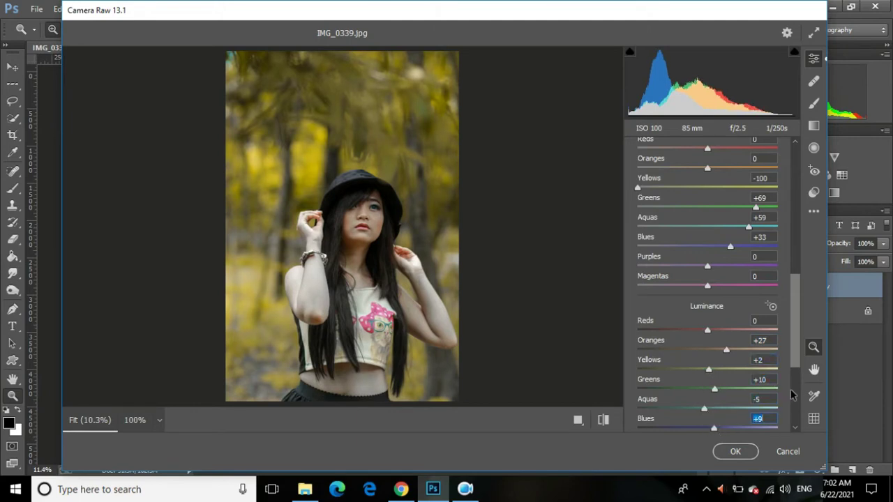
pyautogui.scroll(-3, 791, 394)
# Set Calibration saturation to Blue +24, Green +21 and Red -13, then apply Camera Raw.
pyautogui.click(725, 427)
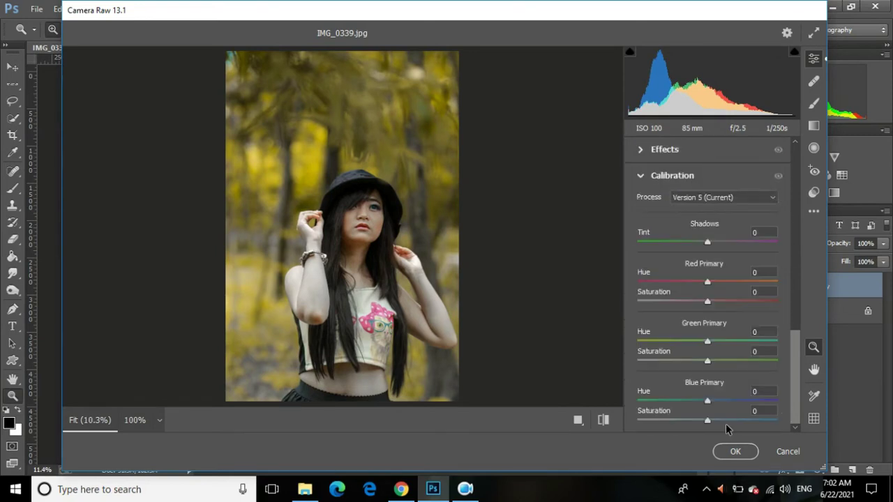
pyautogui.moveTo(709, 420); pyautogui.dragTo(724, 420)
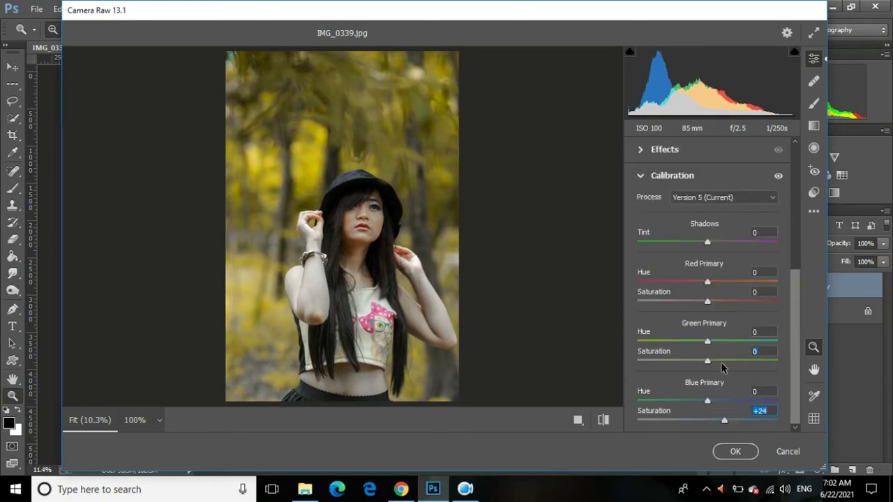
pyautogui.moveTo(707, 361); pyautogui.dragTo(721, 360)
pyautogui.moveTo(708, 301); pyautogui.dragTo(694, 303)
pyautogui.click(734, 452)
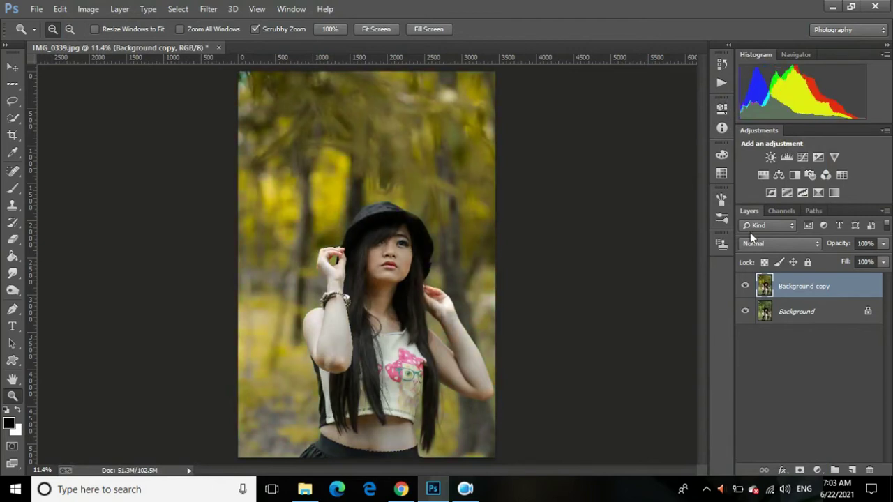
# Add a Hue/Saturation adjustment layer with the Yellows hue shifted to -34.
pyautogui.click(757, 176)
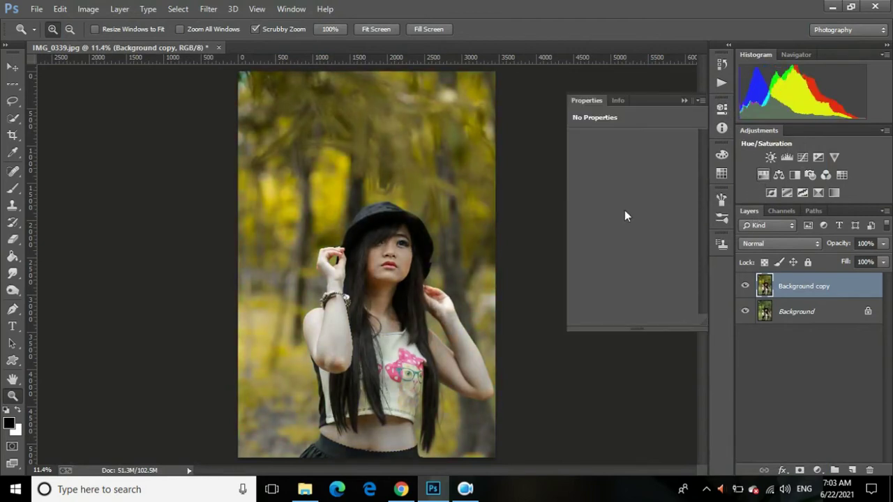
pyautogui.click(634, 160)
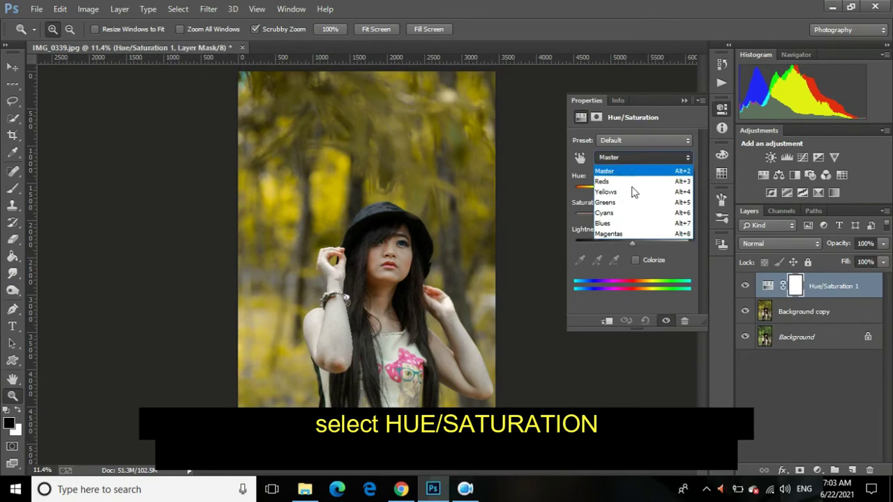
pyautogui.click(632, 191)
pyautogui.click(632, 188)
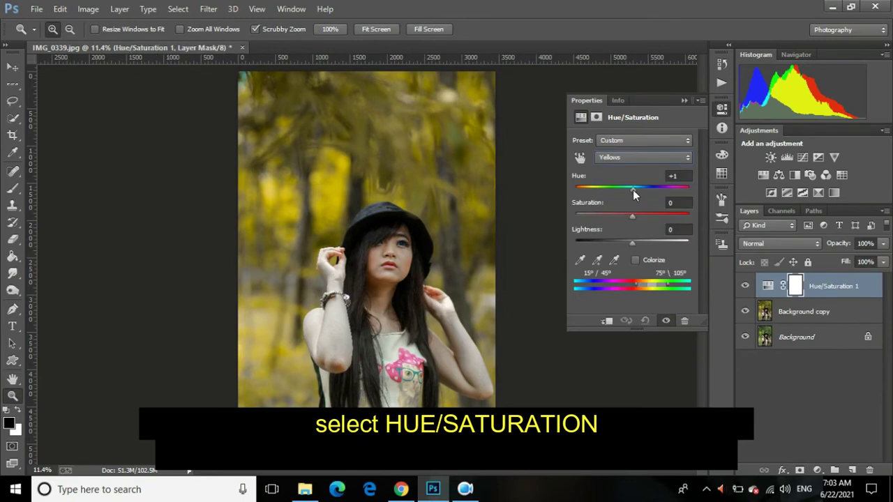
pyautogui.moveTo(633, 189); pyautogui.dragTo(613, 202)
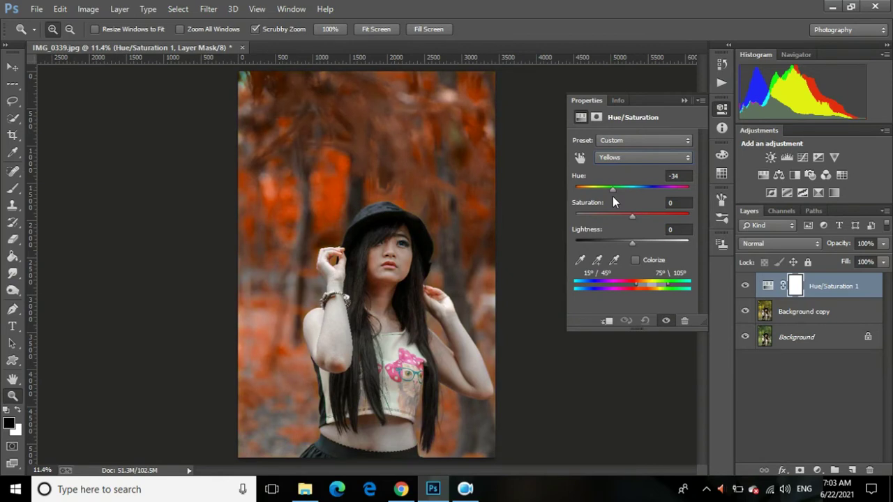
pyautogui.click(684, 101)
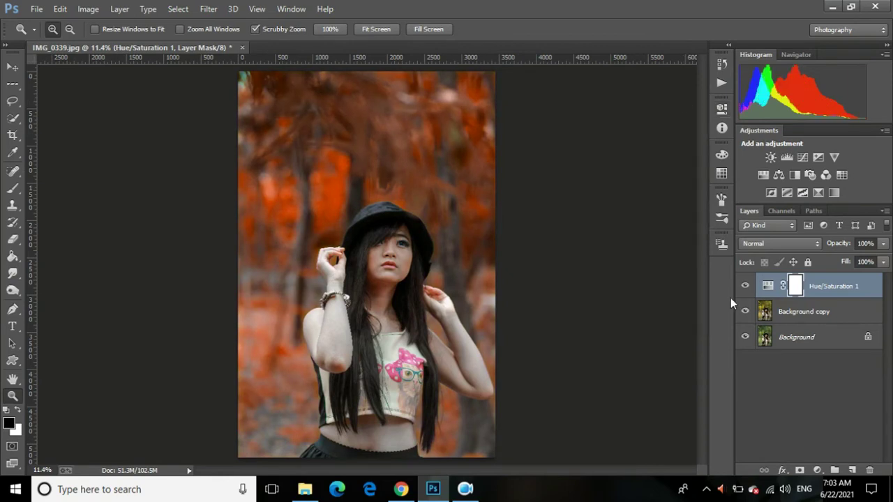
# Invert the Hue/Saturation mask and brush white over the lower-left and upper-right background.
pyautogui.hotkey('ctrl', 'i')
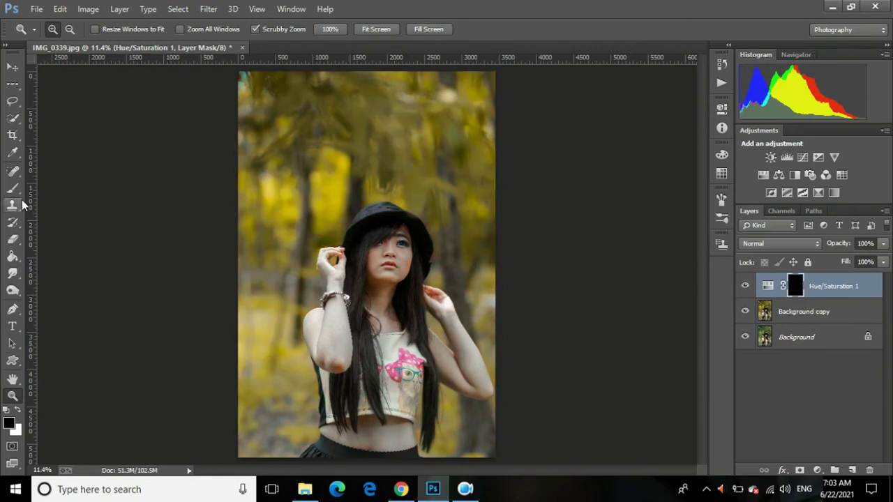
pyautogui.click(13, 188)
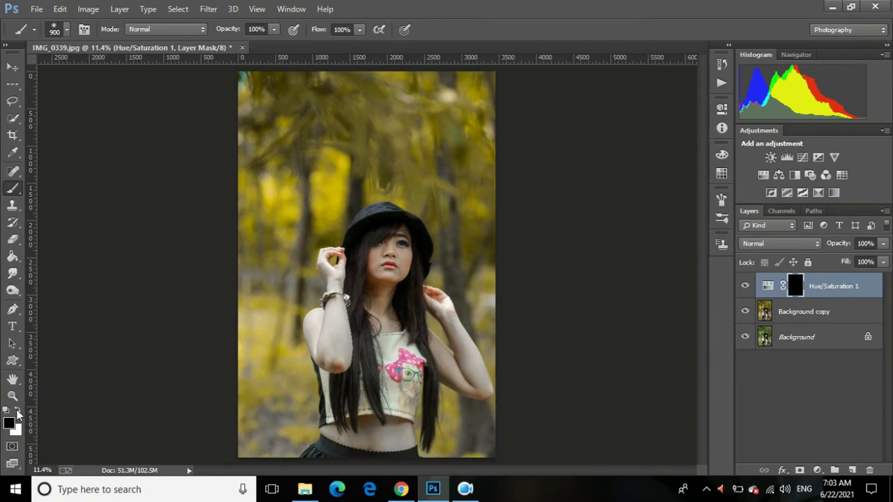
pyautogui.click(16, 410)
pyautogui.moveTo(256, 443)
pyautogui.mouseDown()
pyautogui.moveTo(265, 147)
pyautogui.moveTo(340, 120)
pyautogui.moveTo(286, 289)
pyautogui.moveTo(284, 213)
pyautogui.mouseUp()
pyautogui.moveTo(354, 139)
pyautogui.mouseDown()
pyautogui.moveTo(389, 105)
pyautogui.moveTo(370, 83)
pyautogui.moveTo(487, 93)
pyautogui.moveTo(510, 146)
pyautogui.moveTo(512, 319)
pyautogui.moveTo(458, 239)
pyautogui.moveTo(498, 235)
pyautogui.moveTo(487, 240)
pyautogui.mouseUp()
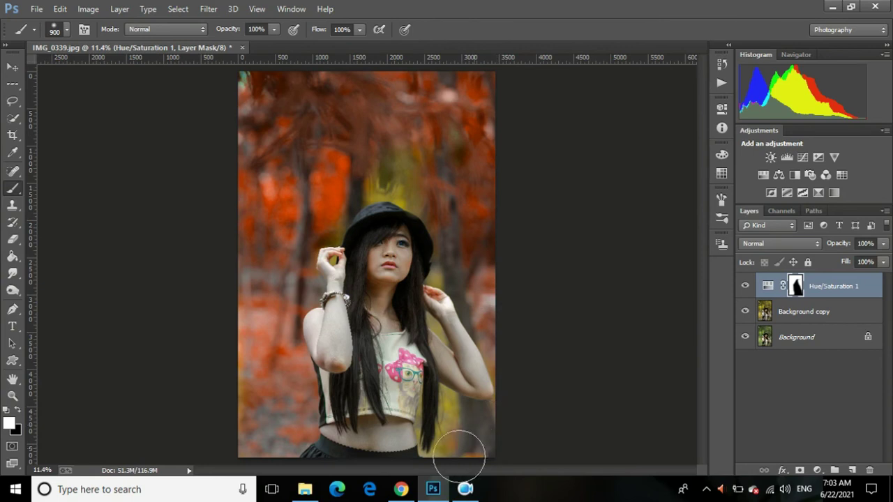
# Paint white over remaining yellow patches near the hat and arm, with a smaller brush for edges.
pyautogui.moveTo(497, 425)
pyautogui.mouseDown()
pyautogui.moveTo(456, 422)
pyautogui.moveTo(450, 460)
pyautogui.moveTo(445, 422)
pyautogui.mouseUp()
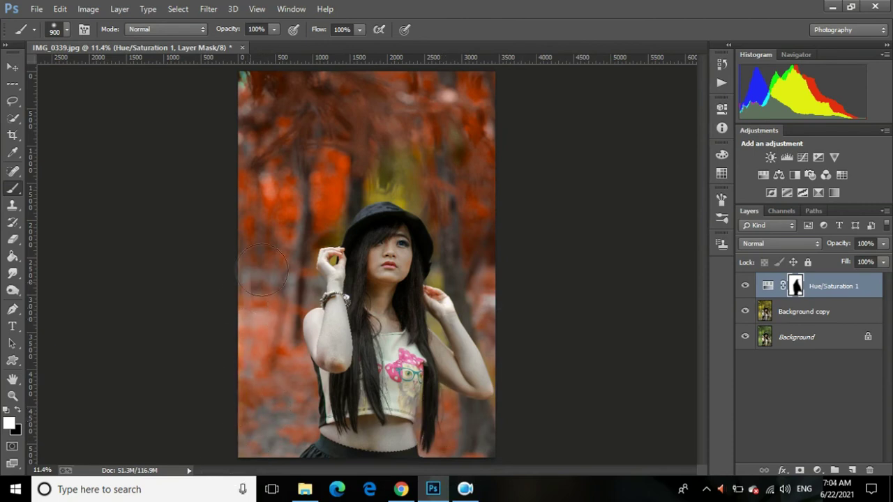
pyautogui.moveTo(396, 183); pyautogui.dragTo(414, 186)
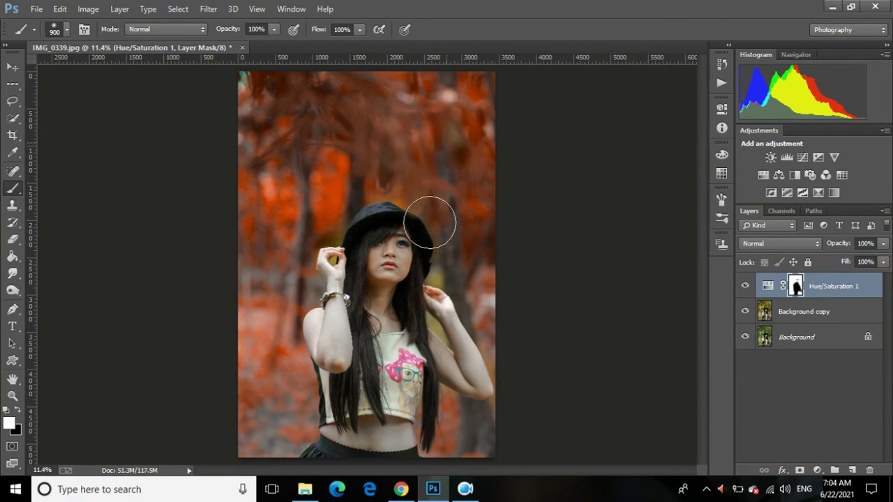
pyautogui.moveTo(435, 219); pyautogui.dragTo(447, 265)
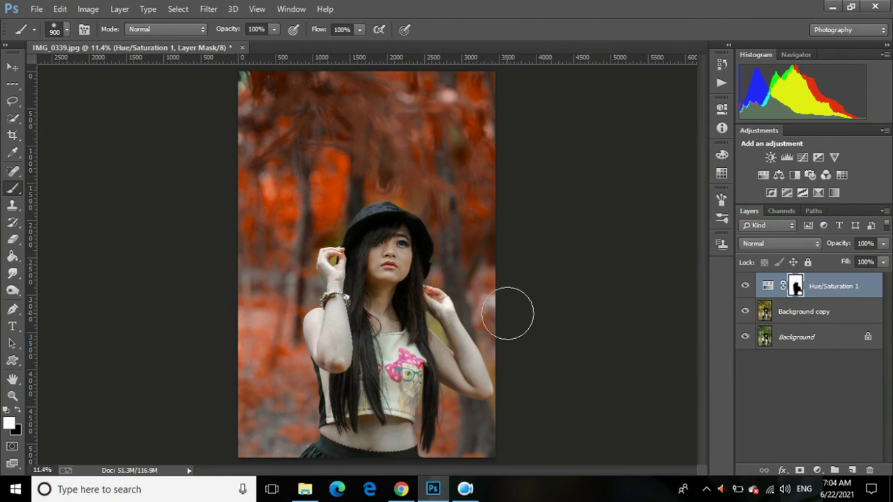
pyautogui.press('[')
pyautogui.press('[')
pyautogui.press('[')
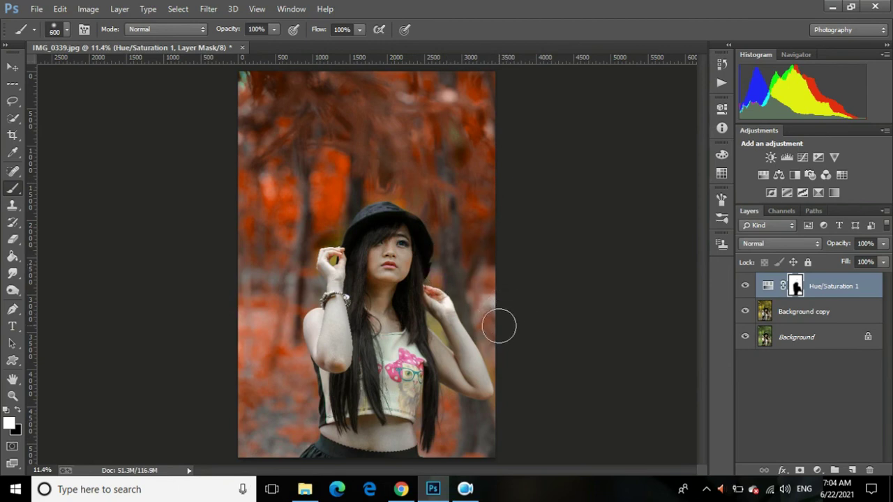
pyautogui.press('[')
pyautogui.press('[')
pyautogui.press('[')
pyautogui.press('[')
pyautogui.press('[')
pyautogui.press('[')
pyautogui.moveTo(427, 318); pyautogui.dragTo(441, 341)
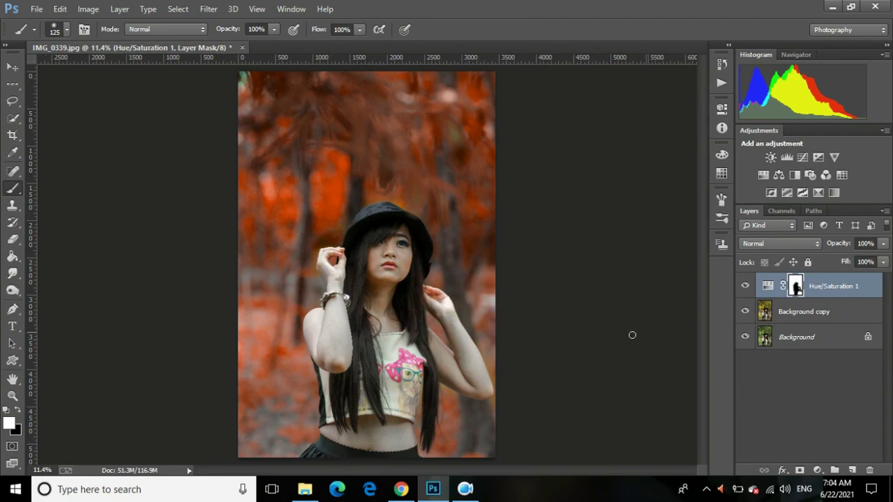
# Merge Hue/Saturation 1 down into Background copy and toggle its visibility to compare.
pyautogui.rightClick(832, 288)
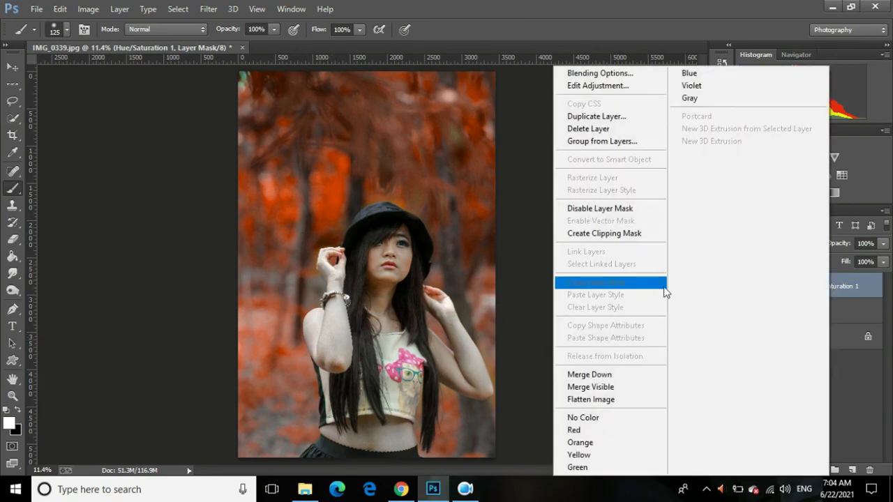
pyautogui.click(620, 372)
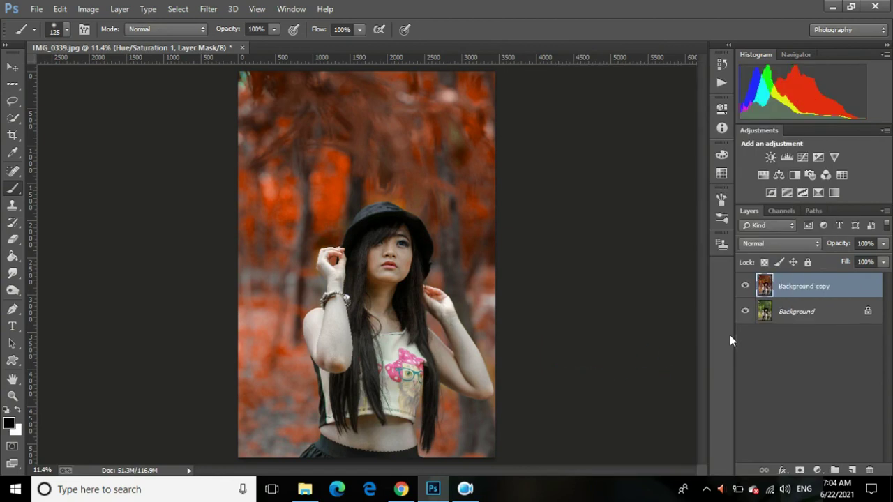
pyautogui.click(744, 286)
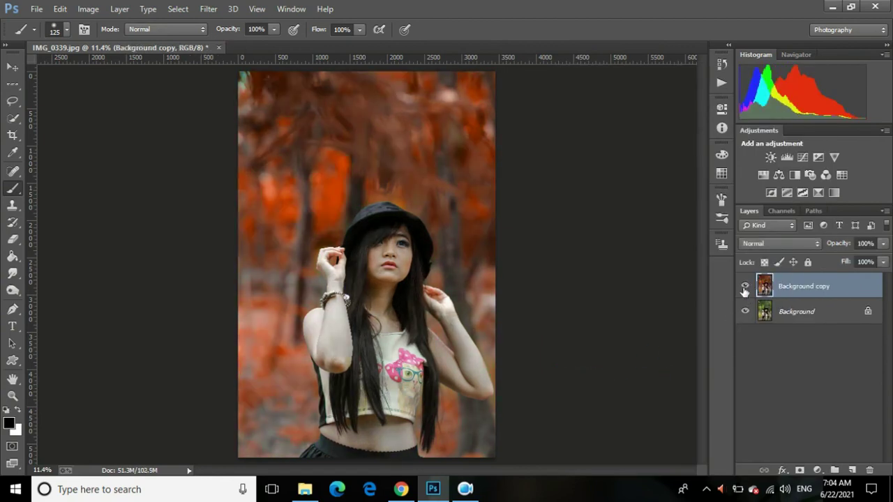
pyautogui.click(465, 489)
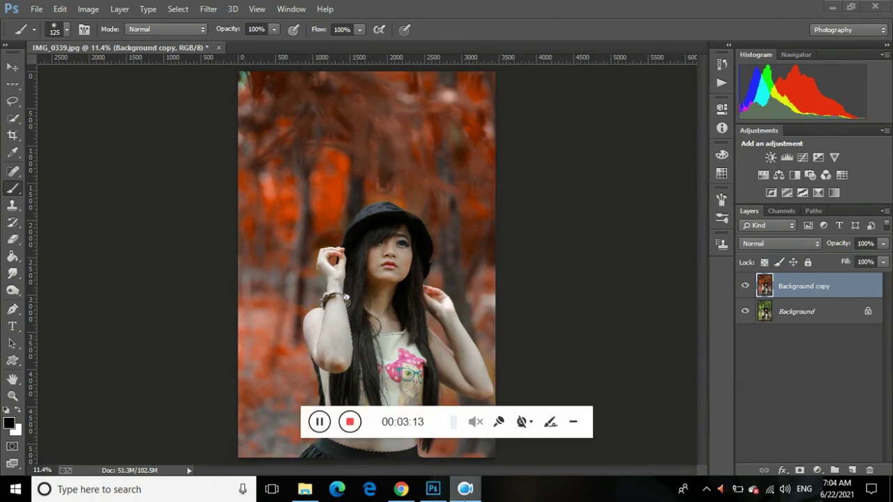
pyautogui.click(350, 423)
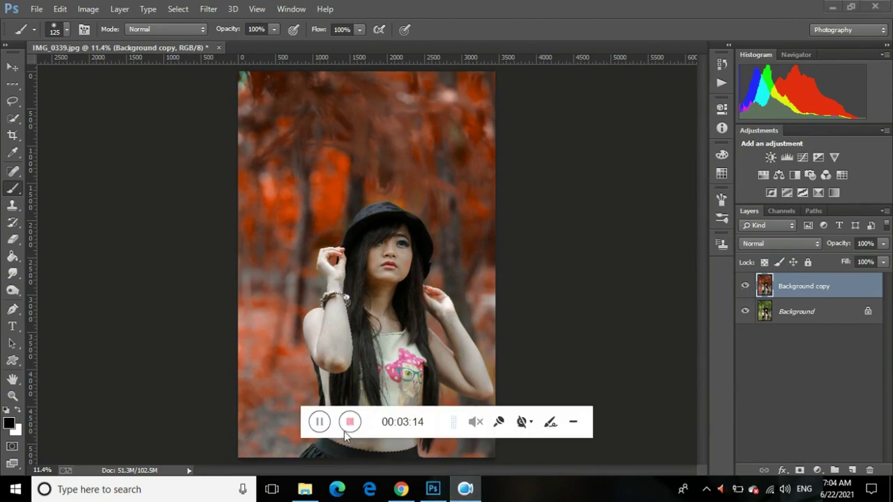